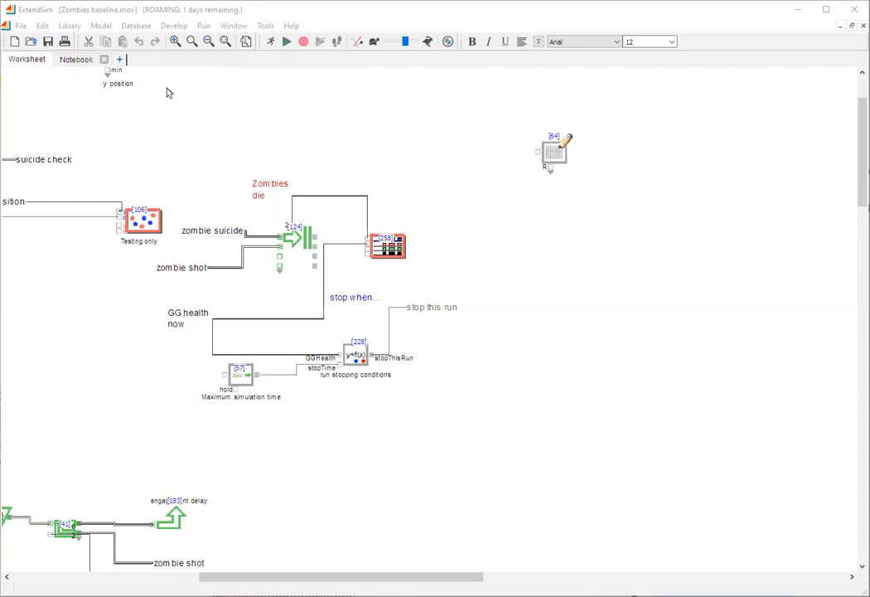
Set the Simulation run output table in the ZombiesData Updated database to delete all records on the first run in a multi-simulation run.
click(132, 26)
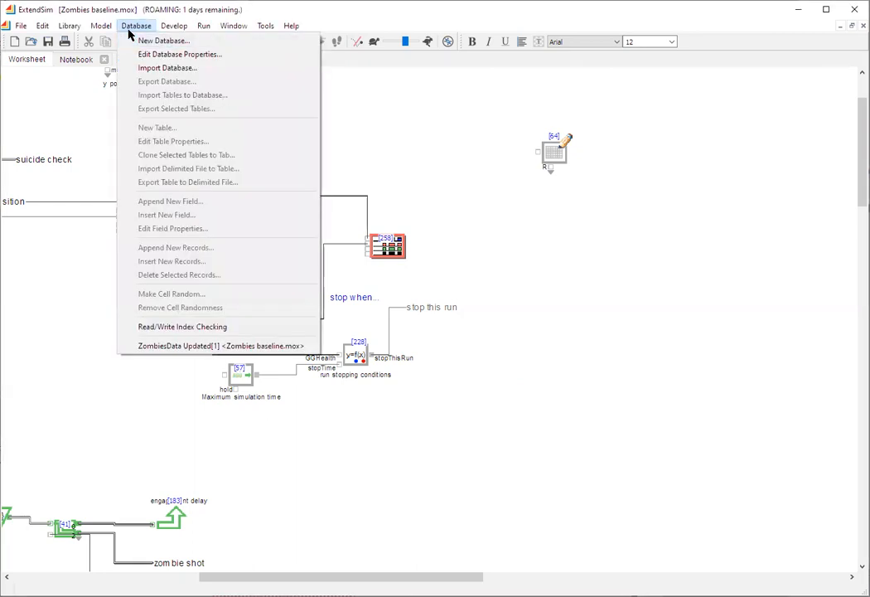
click(153, 346)
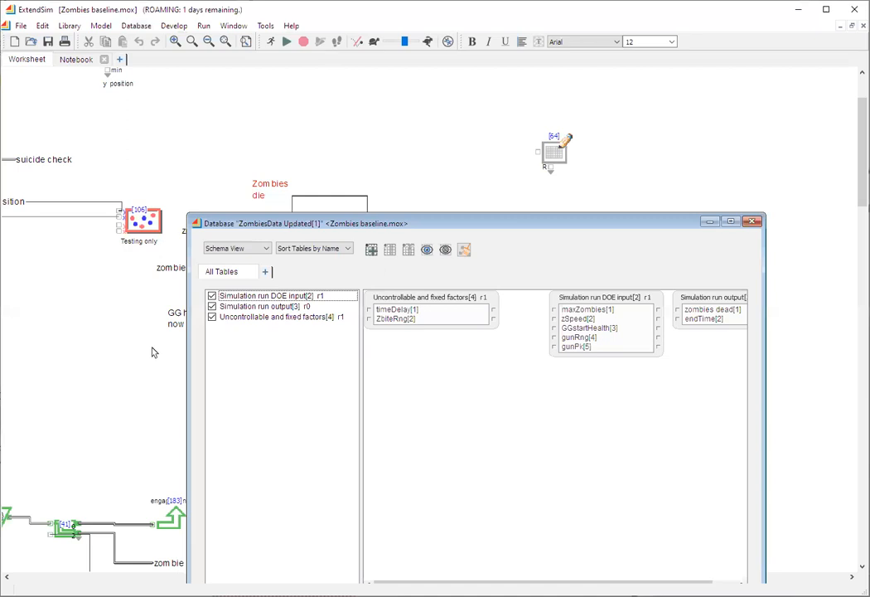
click(247, 307)
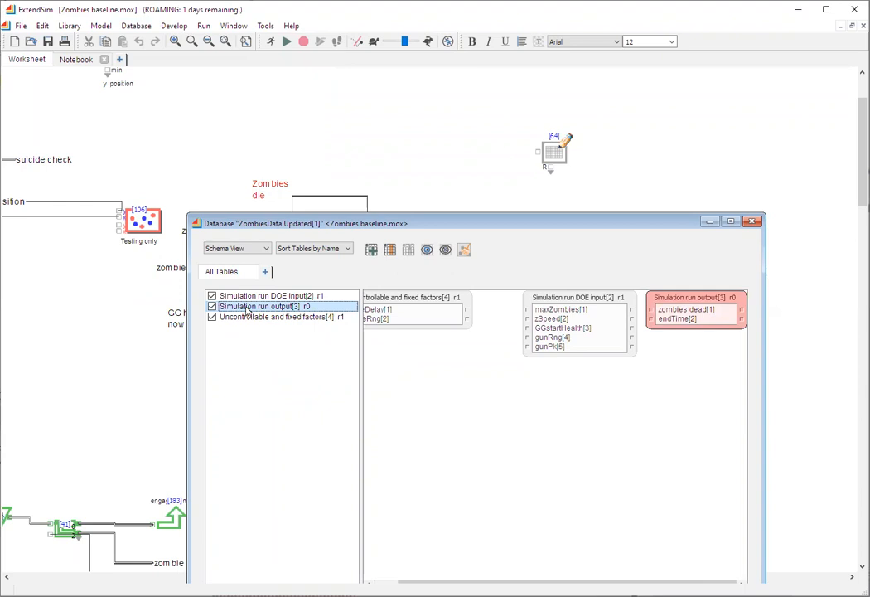
right_click(672, 301)
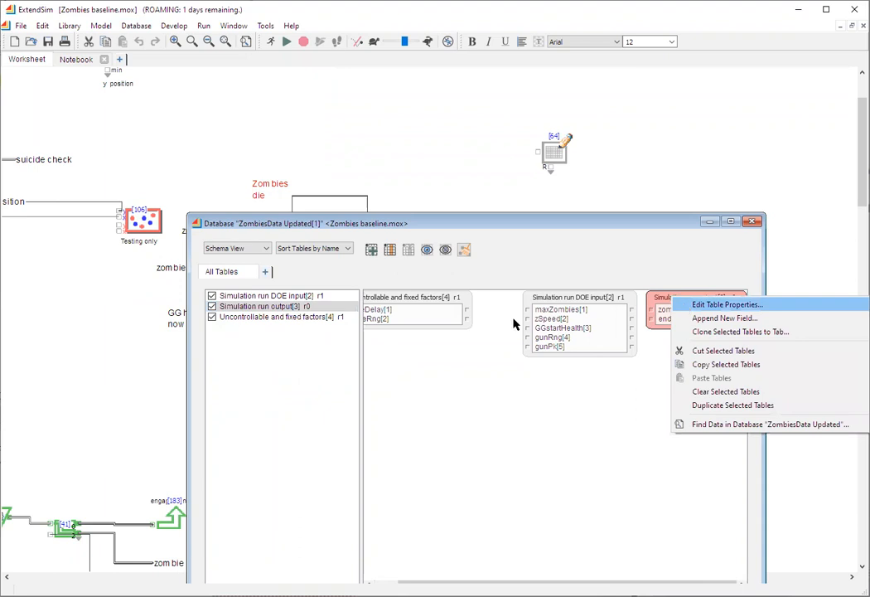
key(Return)
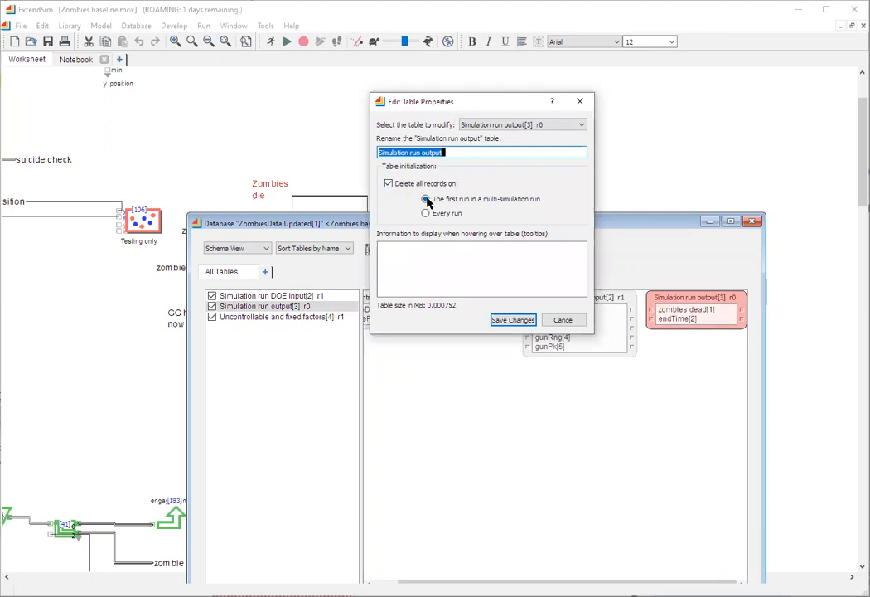
click(510, 324)
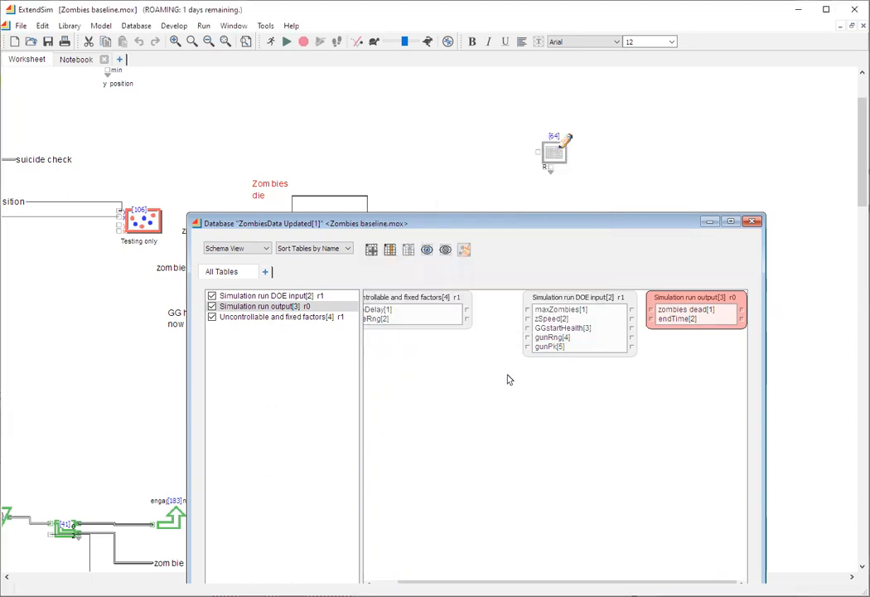
click(753, 224)
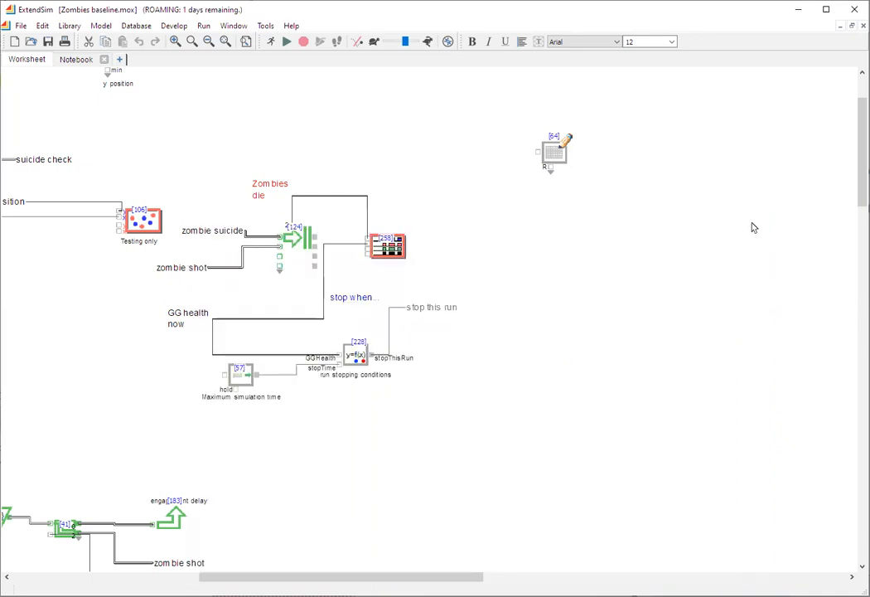
Set Write block [64] to send data to the zombies dead field of the Simulation run output table in the ZombiesData Updated database.
double_click(553, 153)
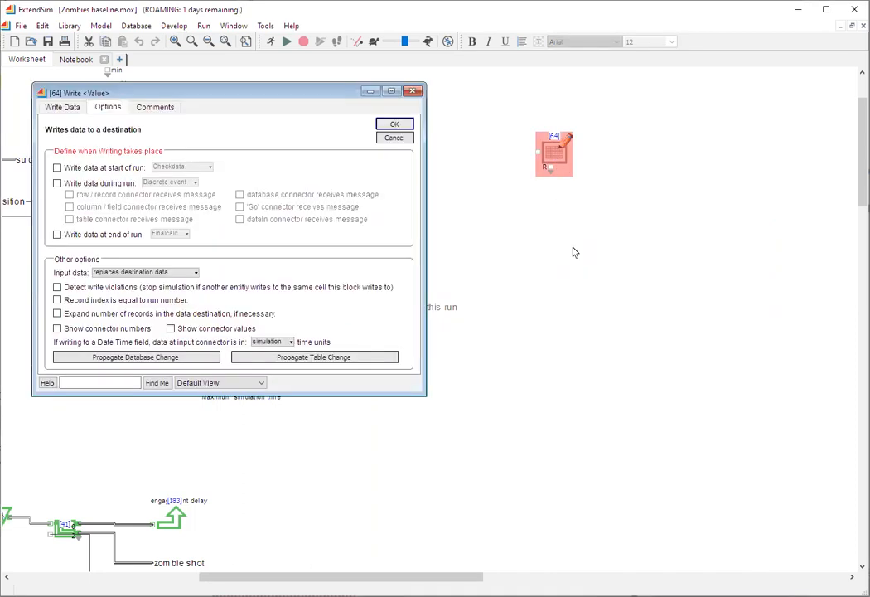
click(64, 110)
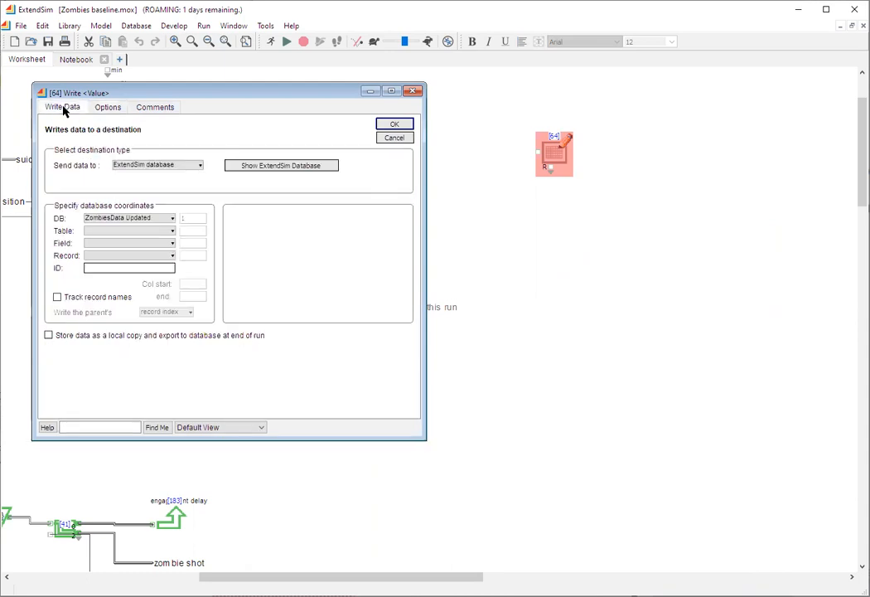
click(173, 220)
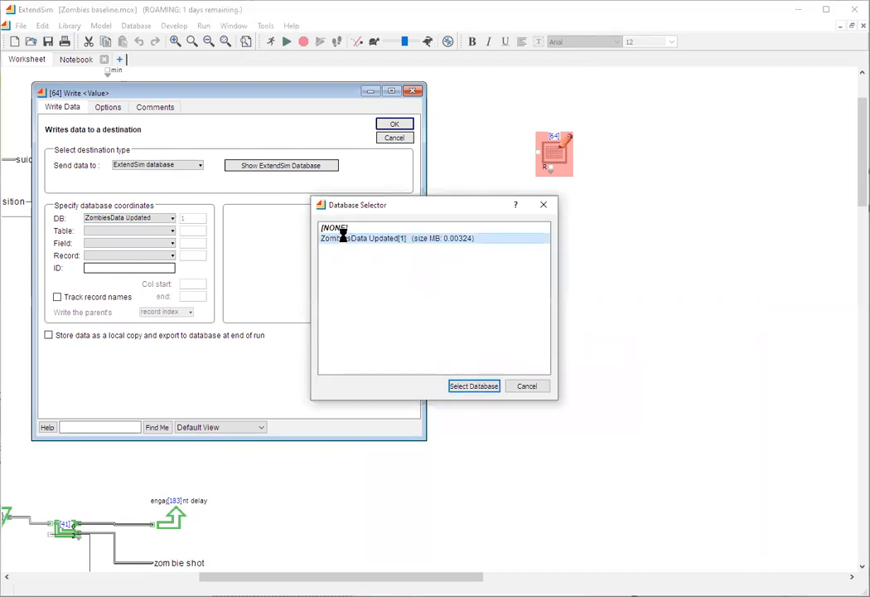
click(474, 387)
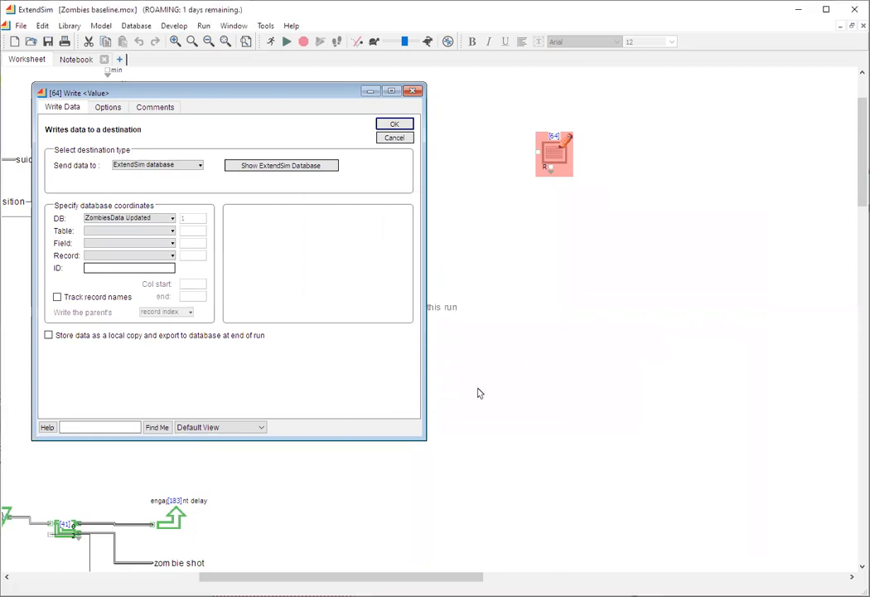
click(170, 231)
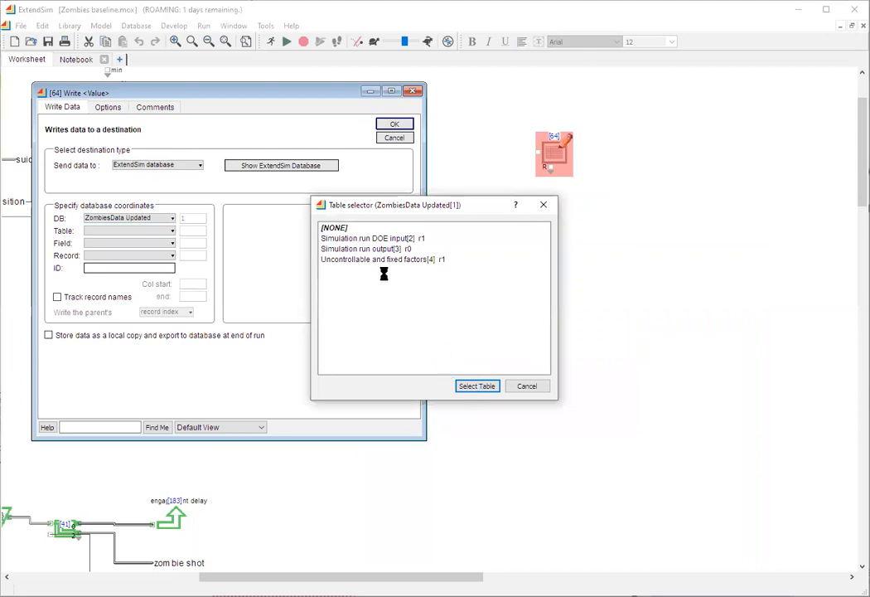
click(369, 248)
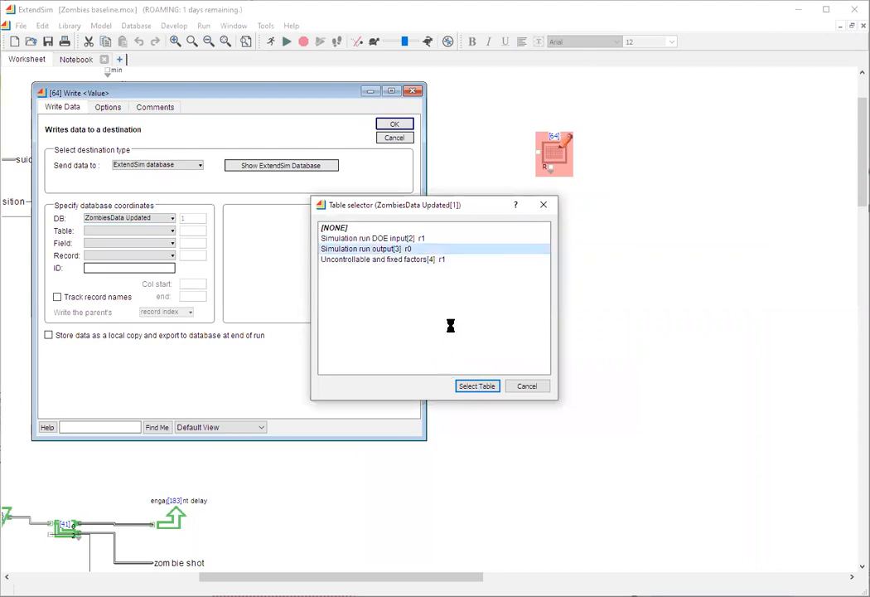
click(479, 386)
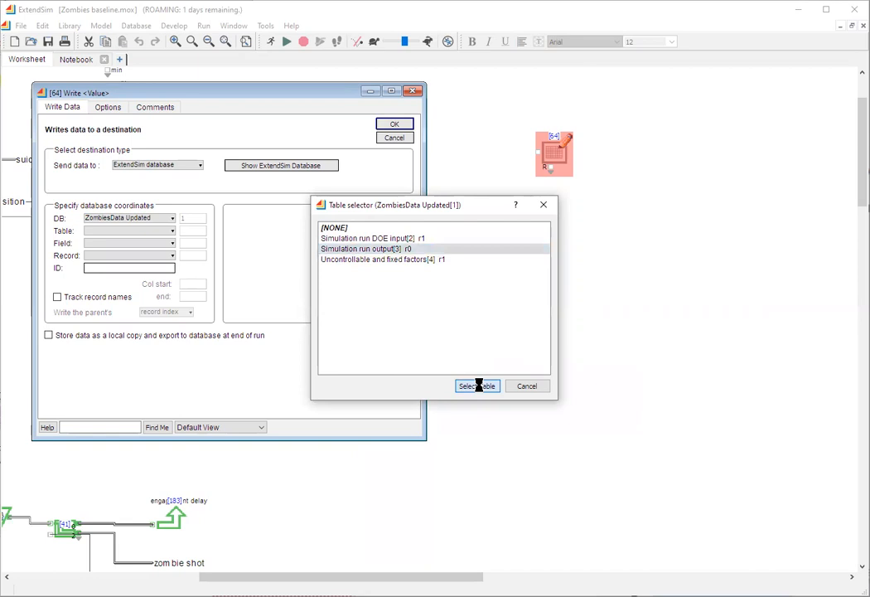
click(153, 244)
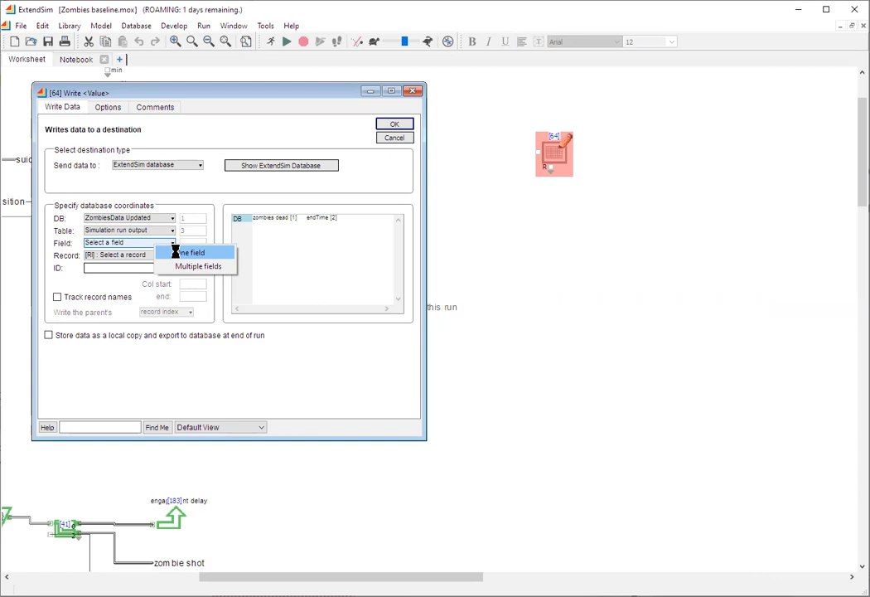
click(361, 236)
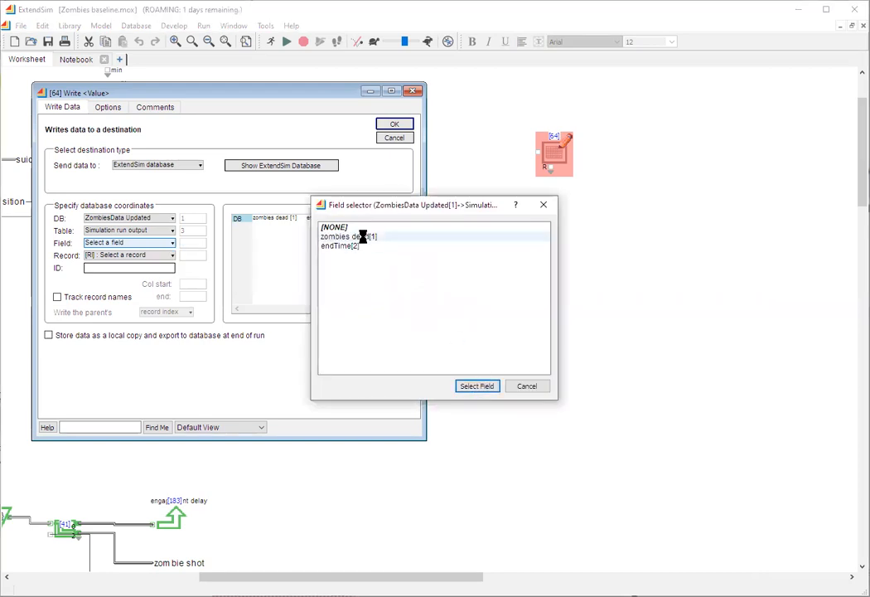
click(477, 386)
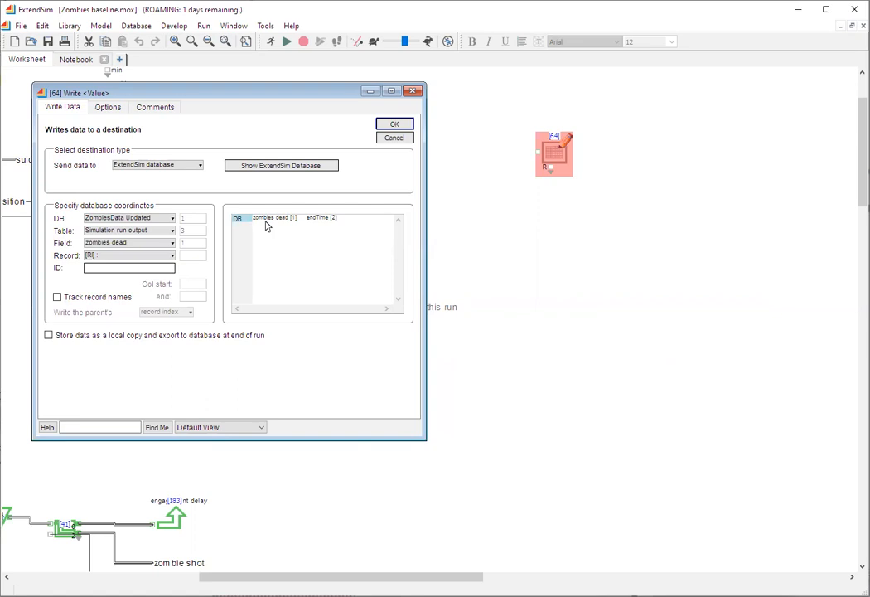
Set Write block [64] to write at end of run, with record index equal to run number and destination records expanded if necessary.
click(118, 111)
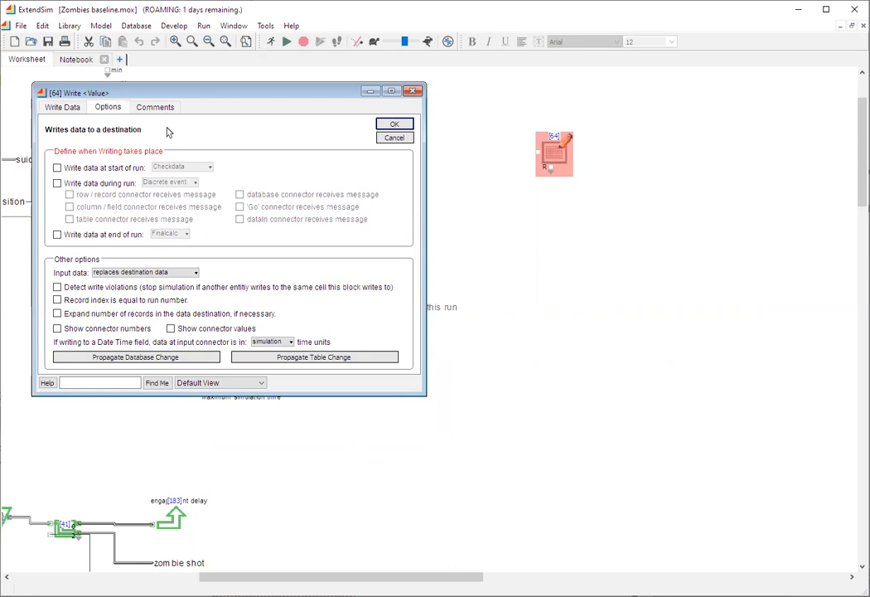
click(57, 234)
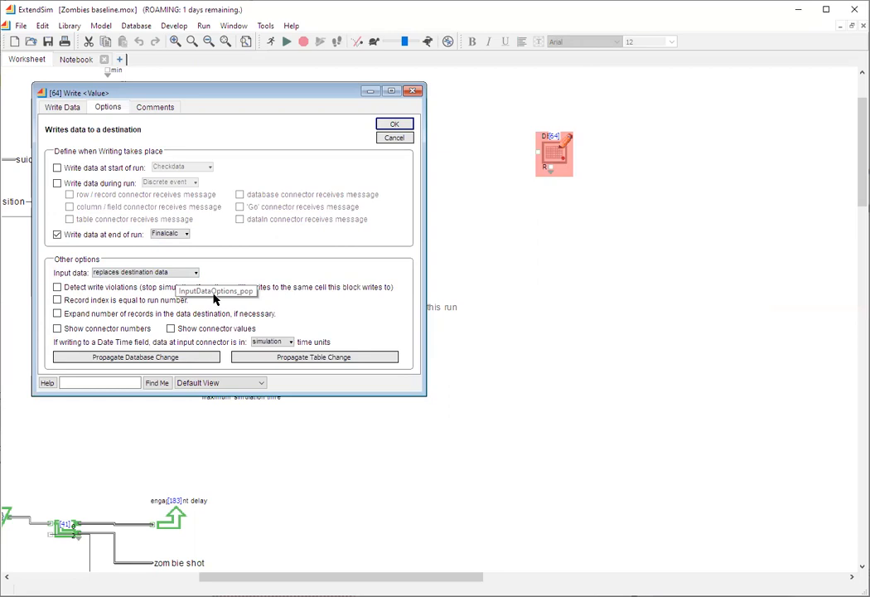
click(57, 300)
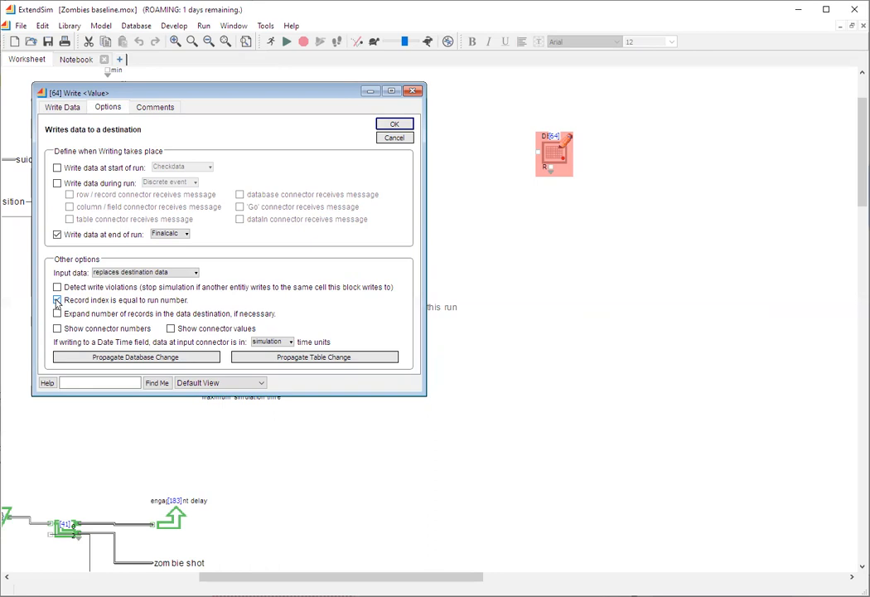
click(57, 314)
click(71, 110)
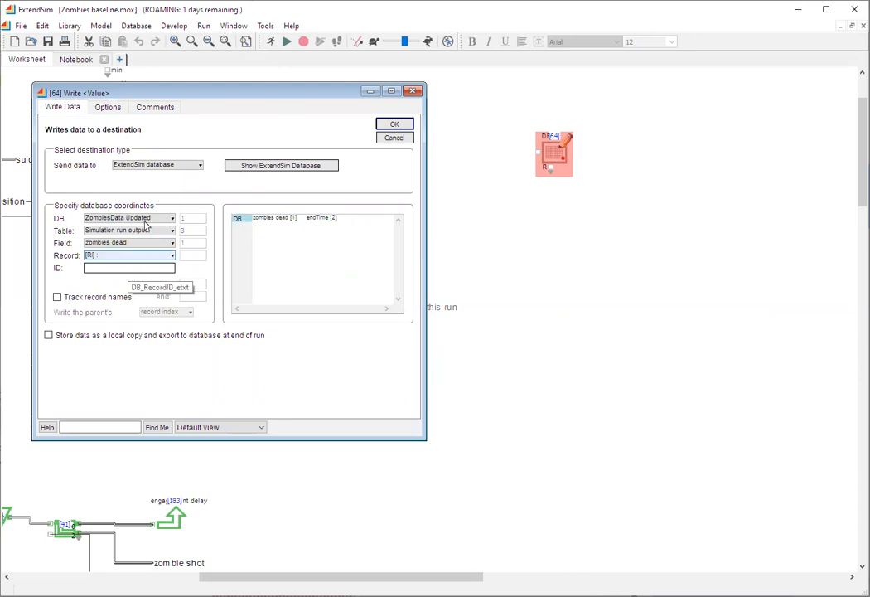
click(392, 124)
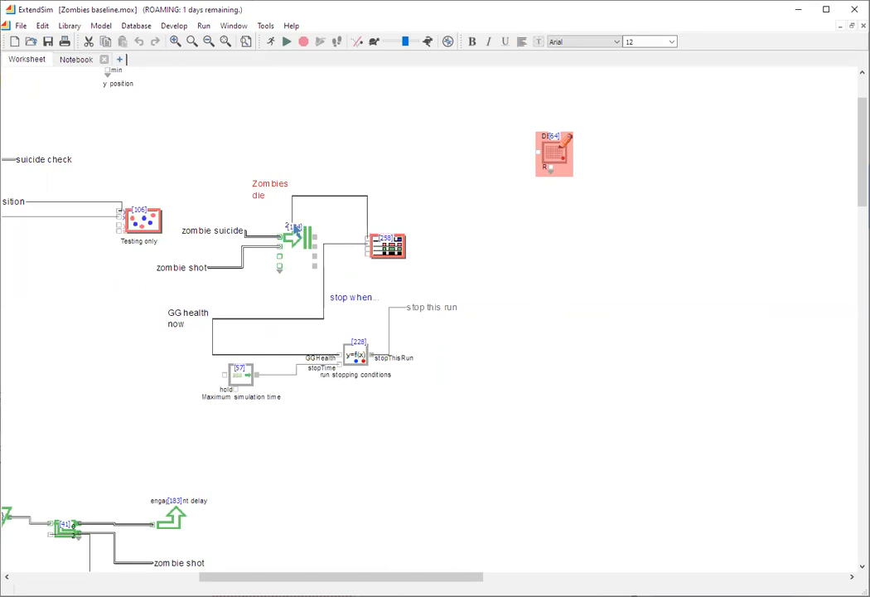
Connect the upper output of the Zombies die exit block [124] to the input of Write block [64].
drag(293, 223, 539, 154)
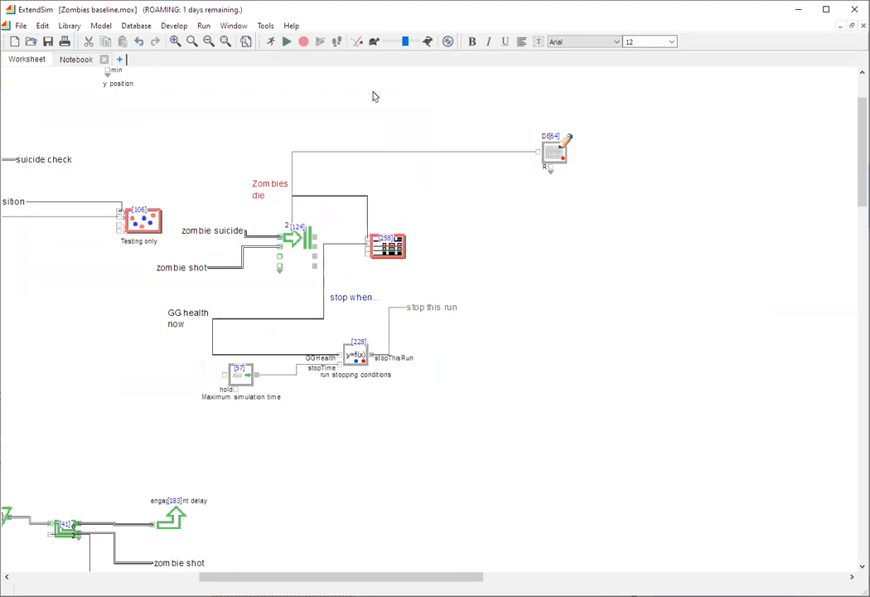
Run the simulation, close its plot, and check the zombies dead record in Write block [64].
click(286, 42)
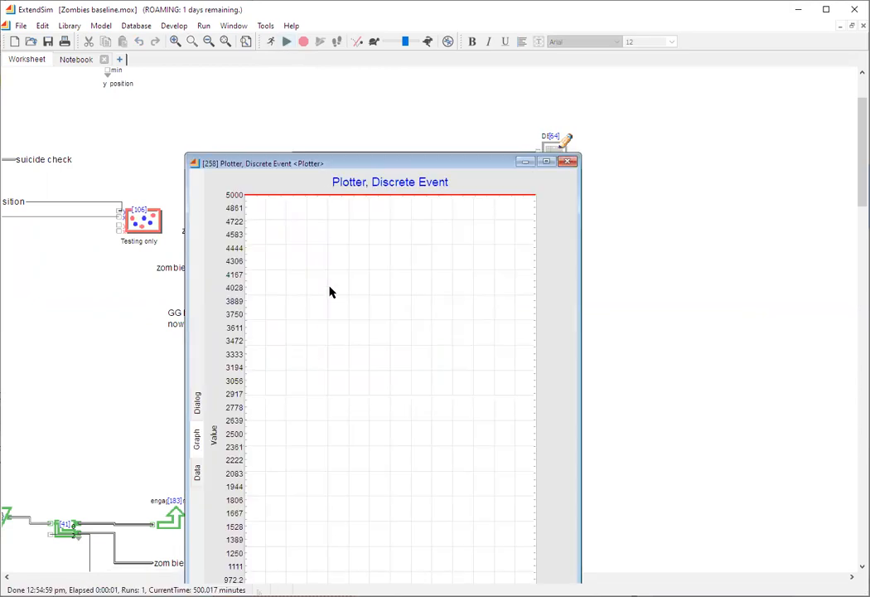
click(568, 162)
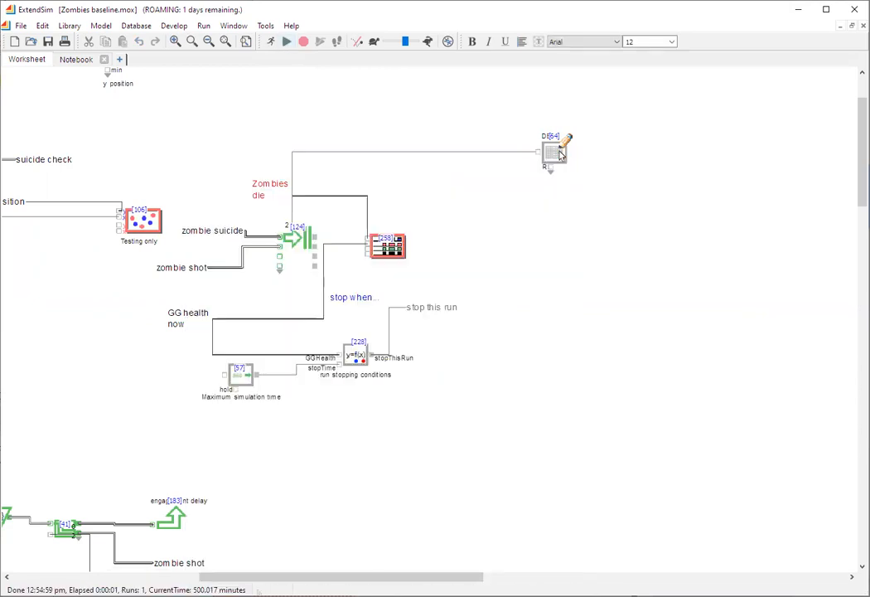
double_click(560, 155)
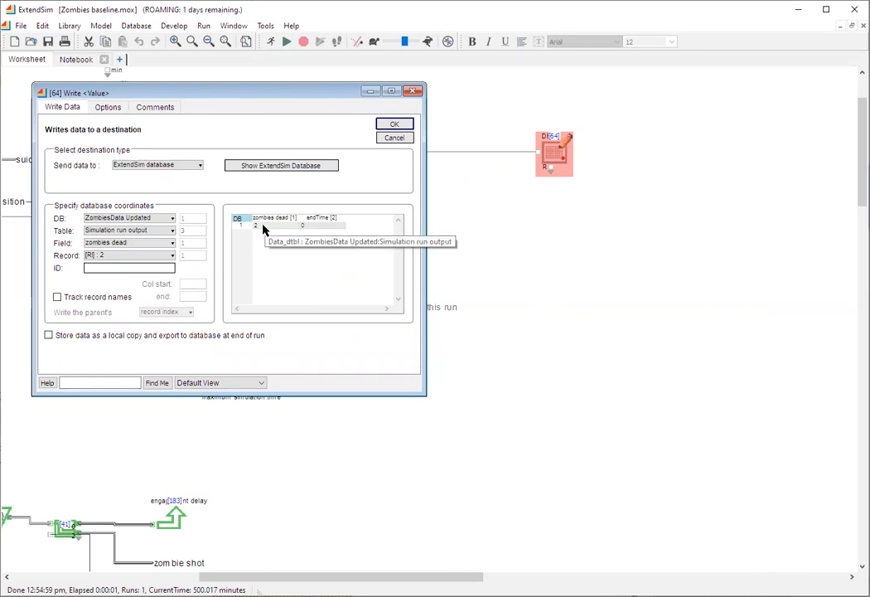
click(398, 124)
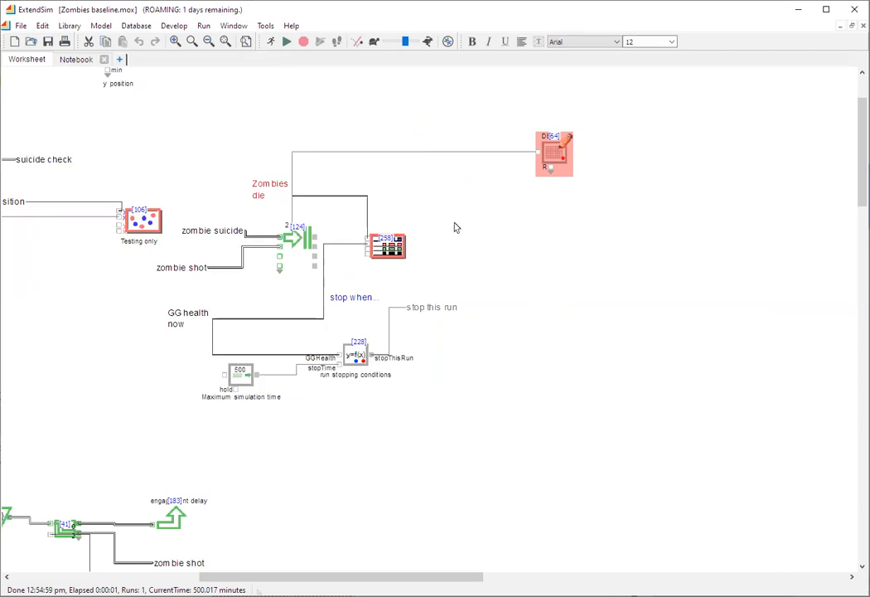
Run the simulation with the number of runs set to 3, and check the zombies dead records in Write block [64].
click(202, 28)
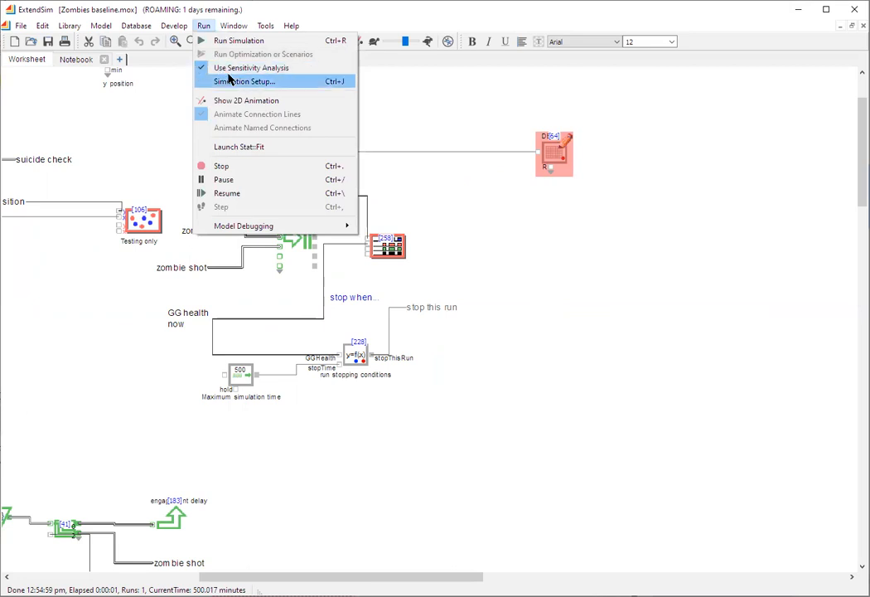
click(231, 81)
click(386, 164)
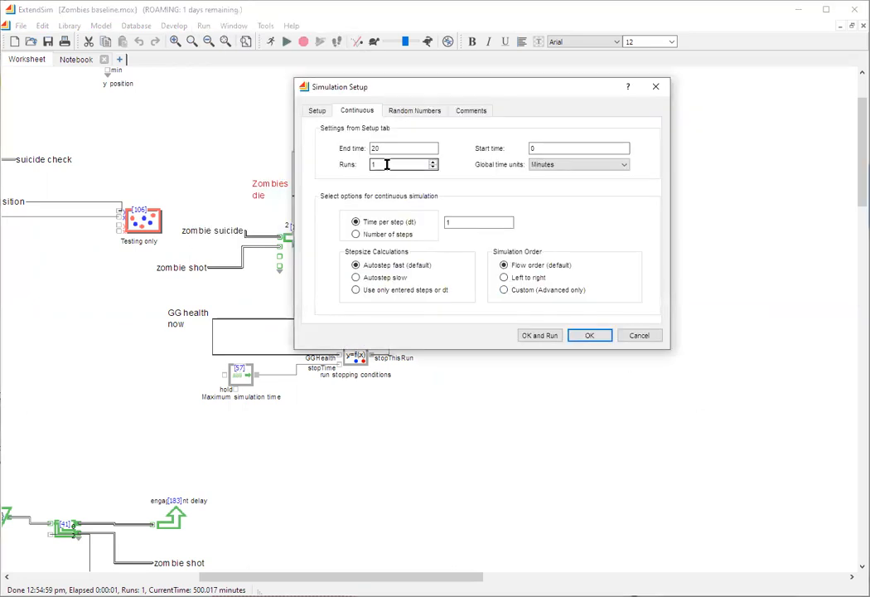
text(3)
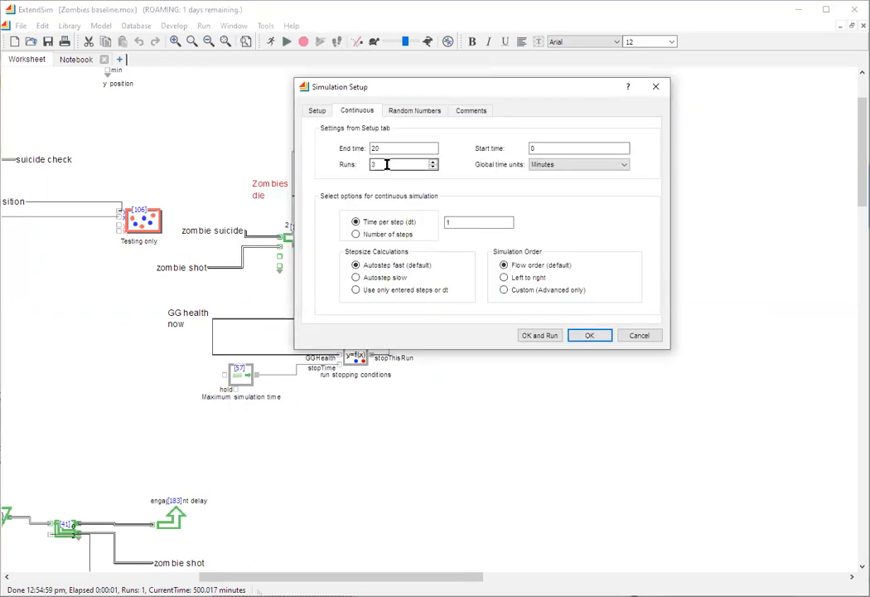
click(539, 336)
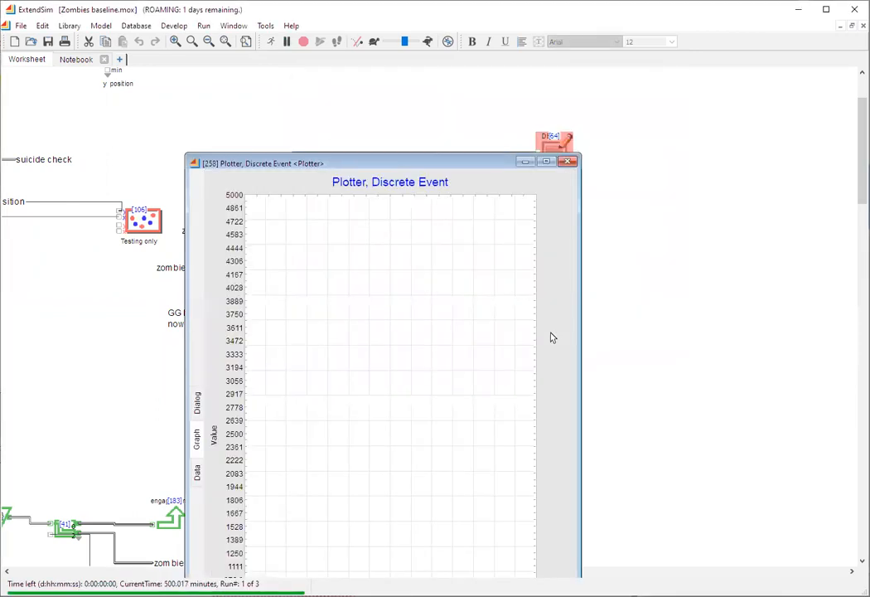
click(567, 161)
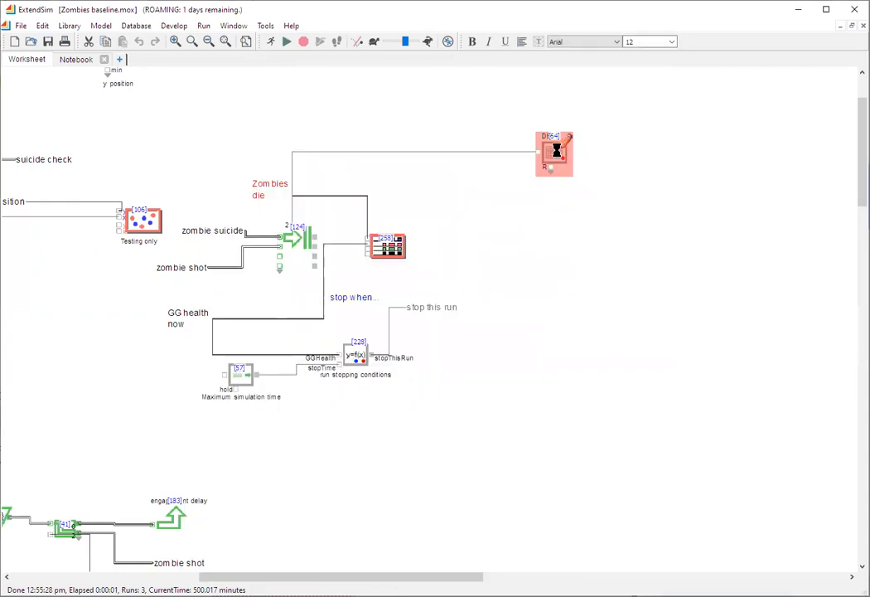
double_click(556, 150)
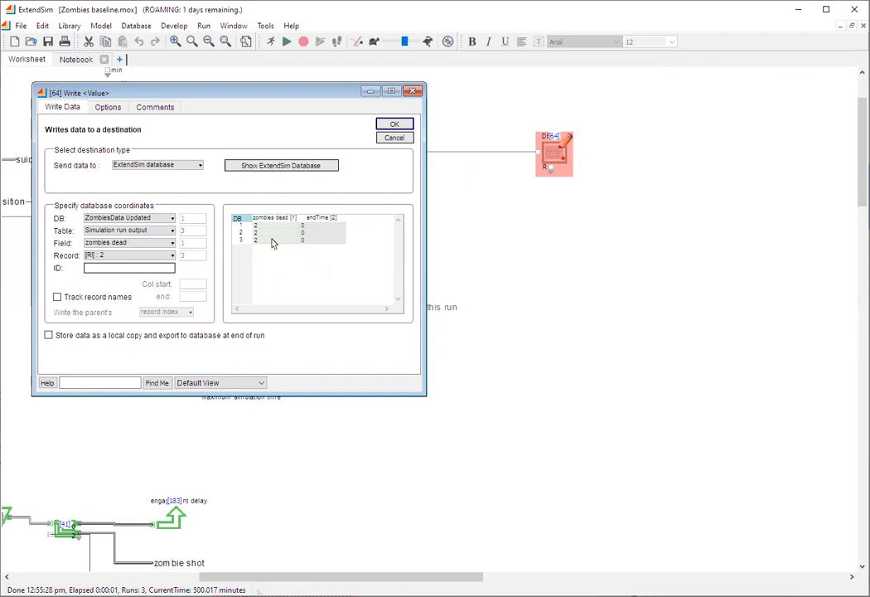
click(395, 125)
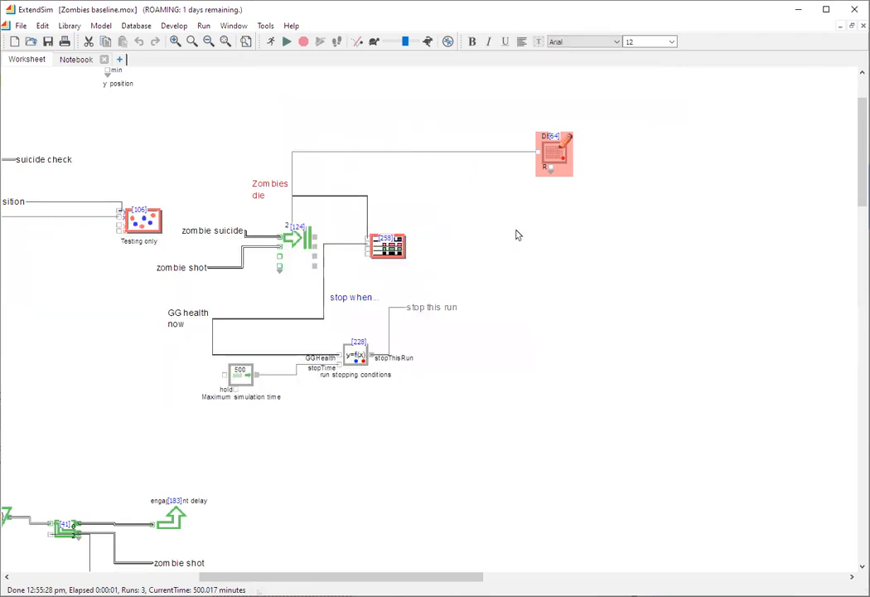